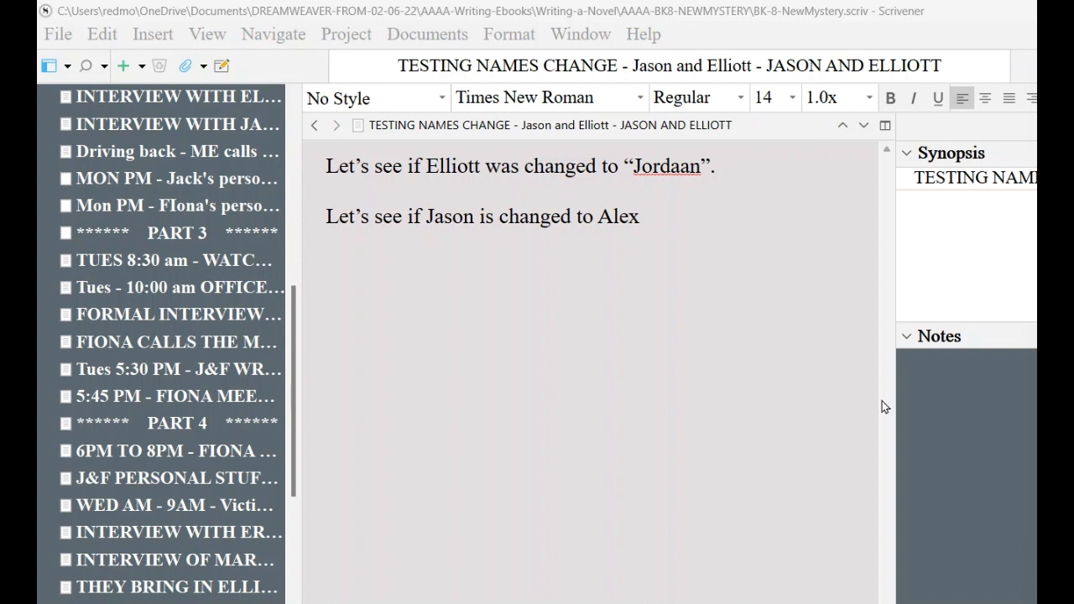
- Examine the Find and Replace options for the current document and its title, then close the dialog
left_click(614, 376)
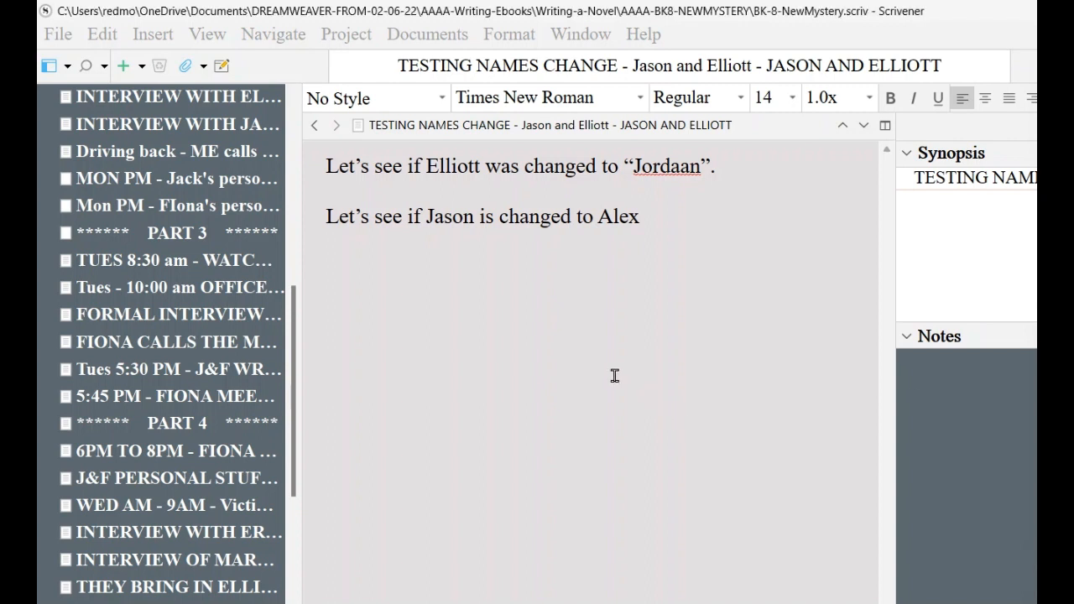
key("ctrl+f")
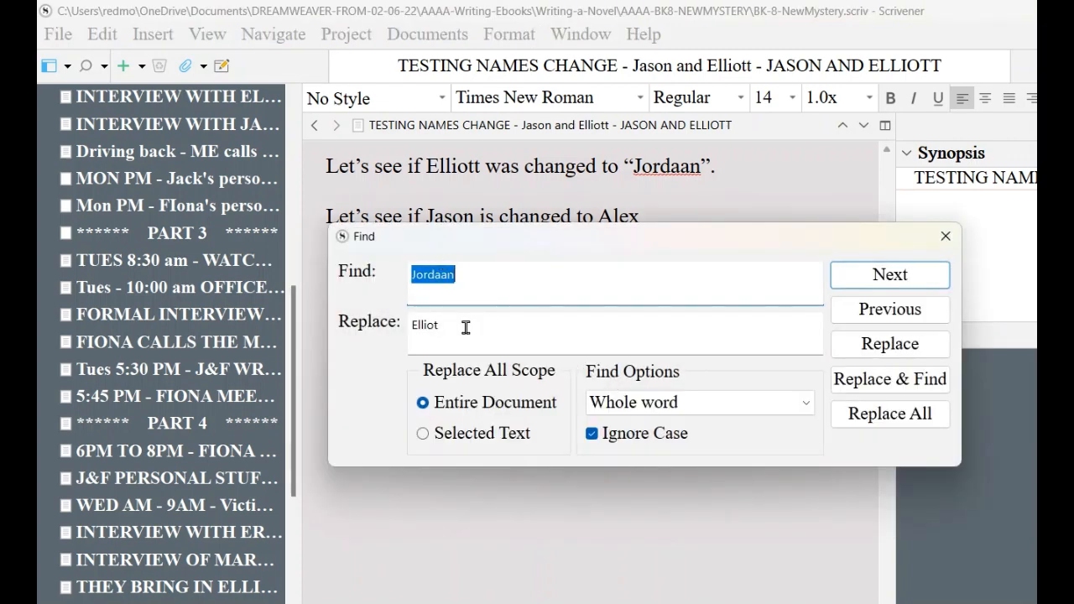
left_click_drag(500, 245, 460, 409)
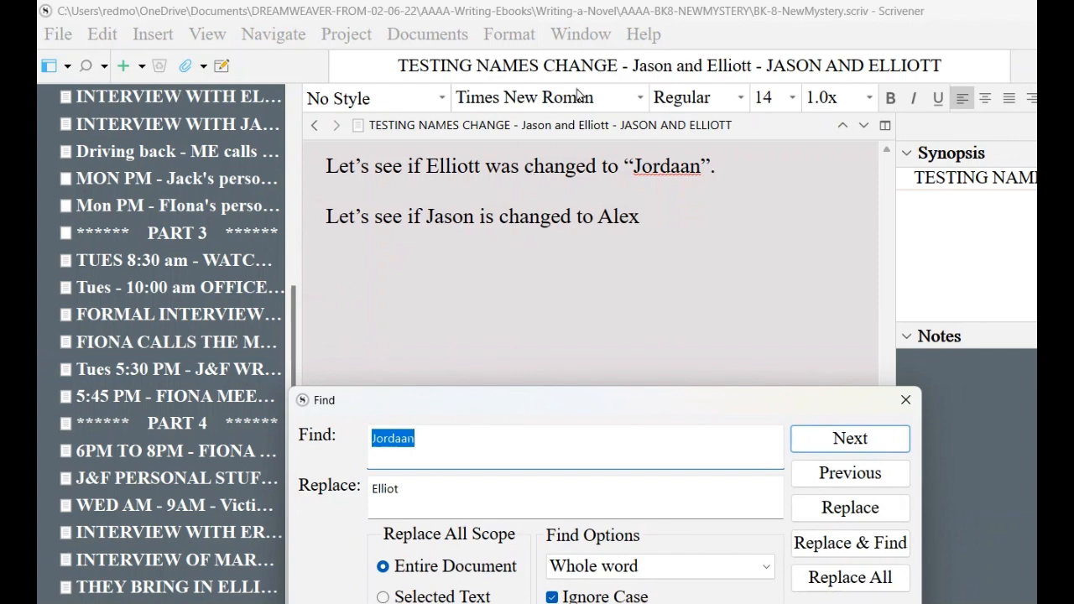
left_click(759, 124)
left_click_drag(759, 125, 356, 117)
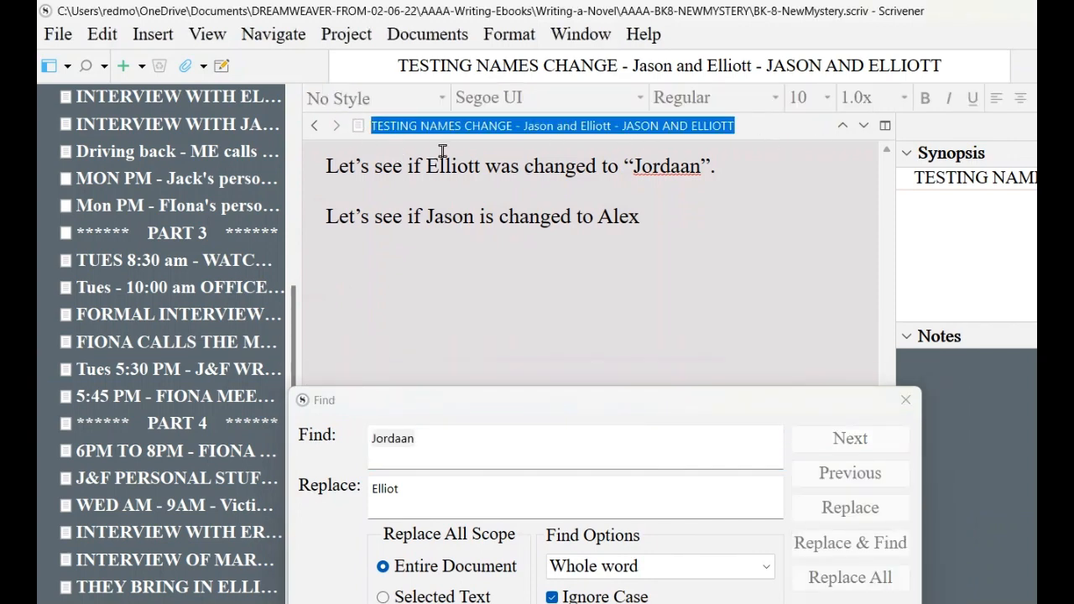
left_click(515, 318)
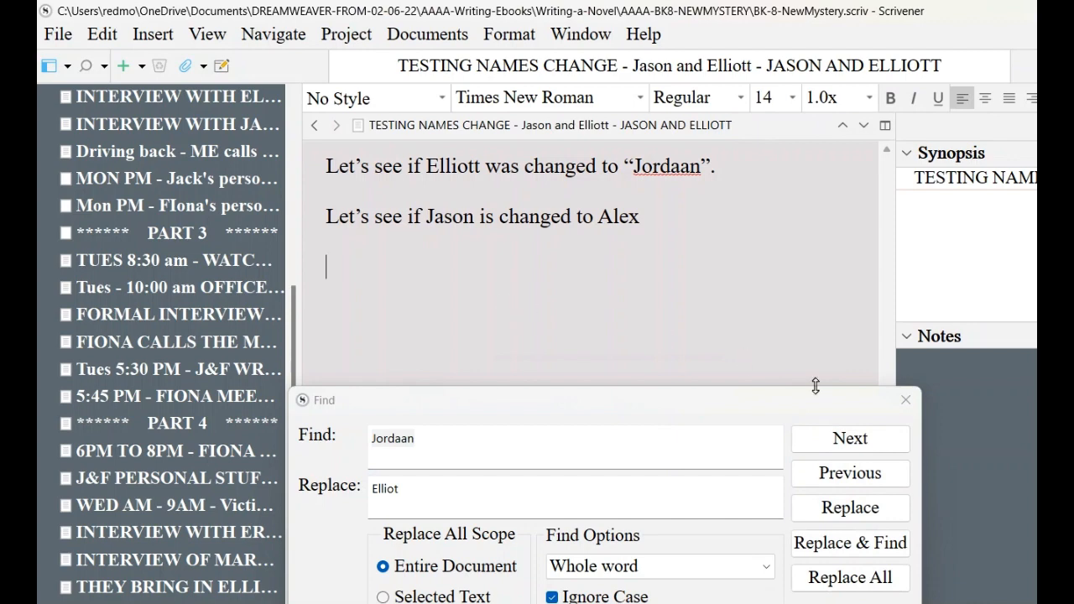
left_click(904, 401)
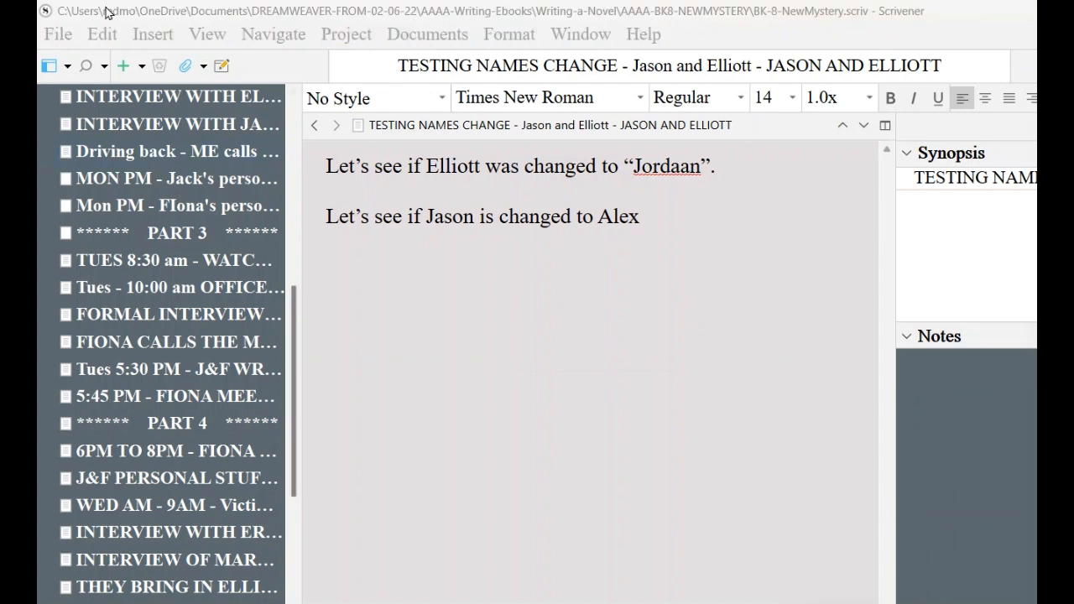
- Examine the scope and affected-item options of Project Replace, then close the dialog
left_click(102, 34)
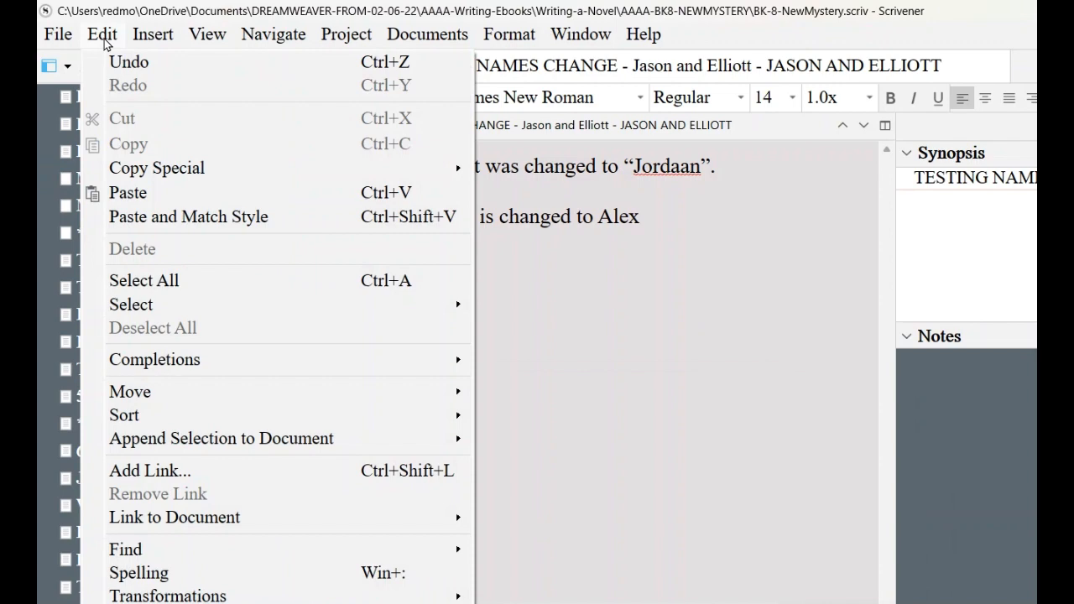
mouse_move(227, 549)
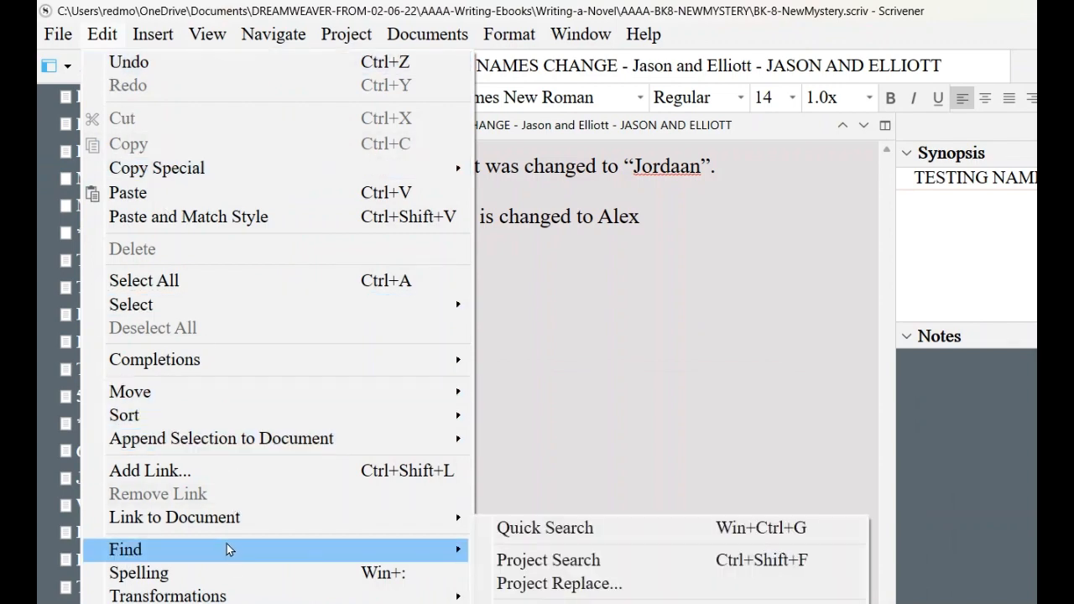
left_click(490, 580)
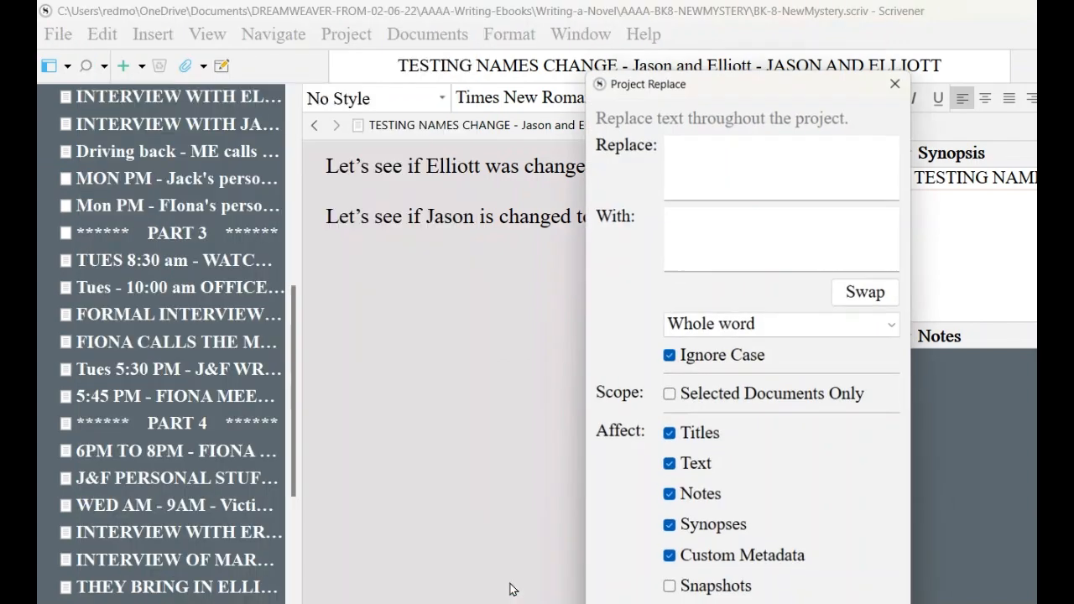
left_click_drag(747, 83, 854, 19)
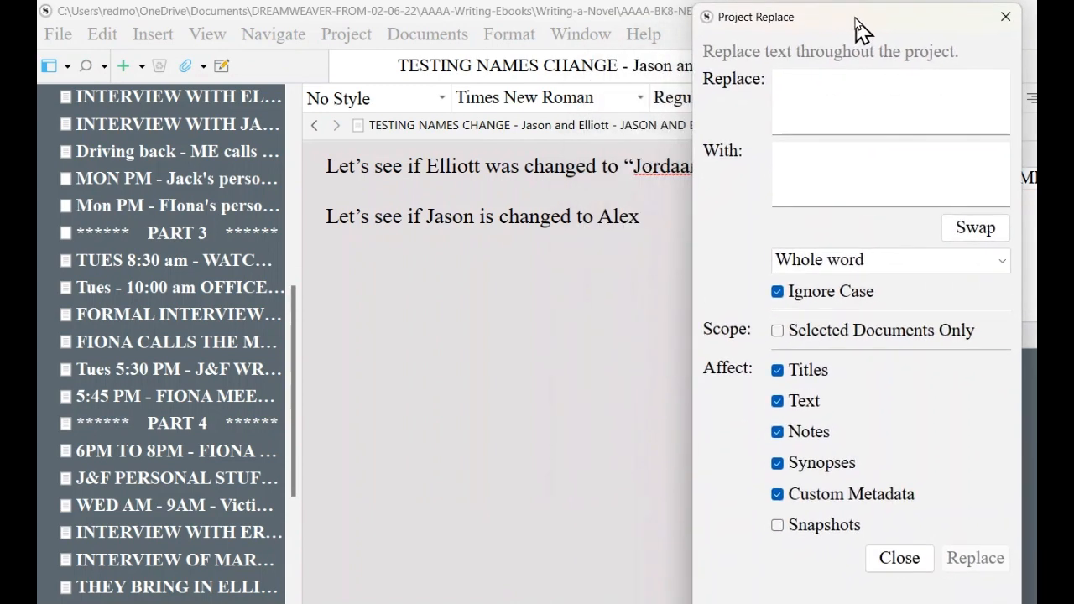
left_click(898, 557)
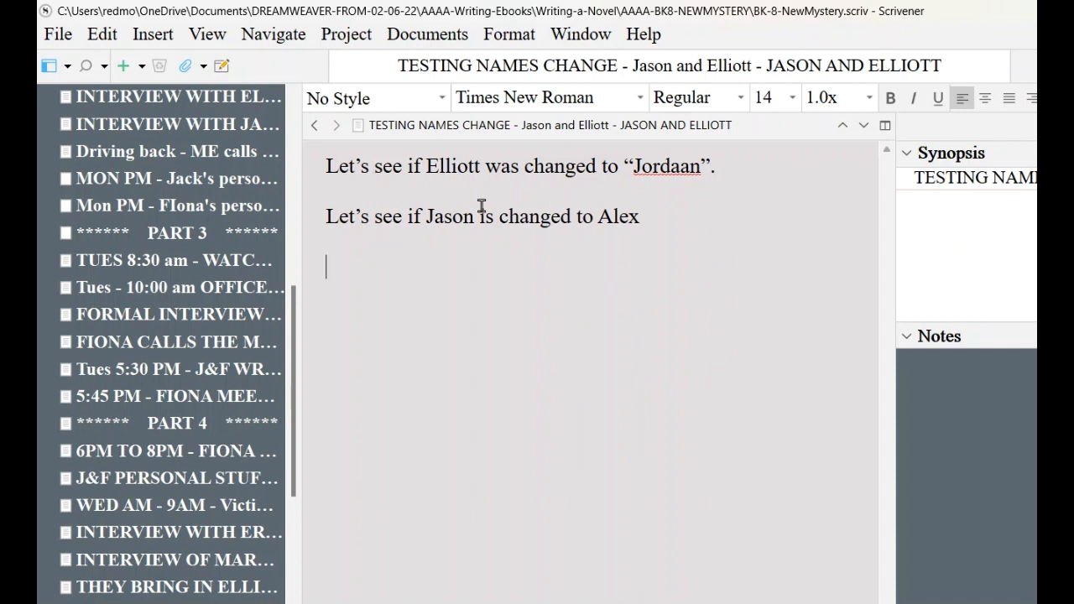
left_click(369, 124)
left_click(724, 252)
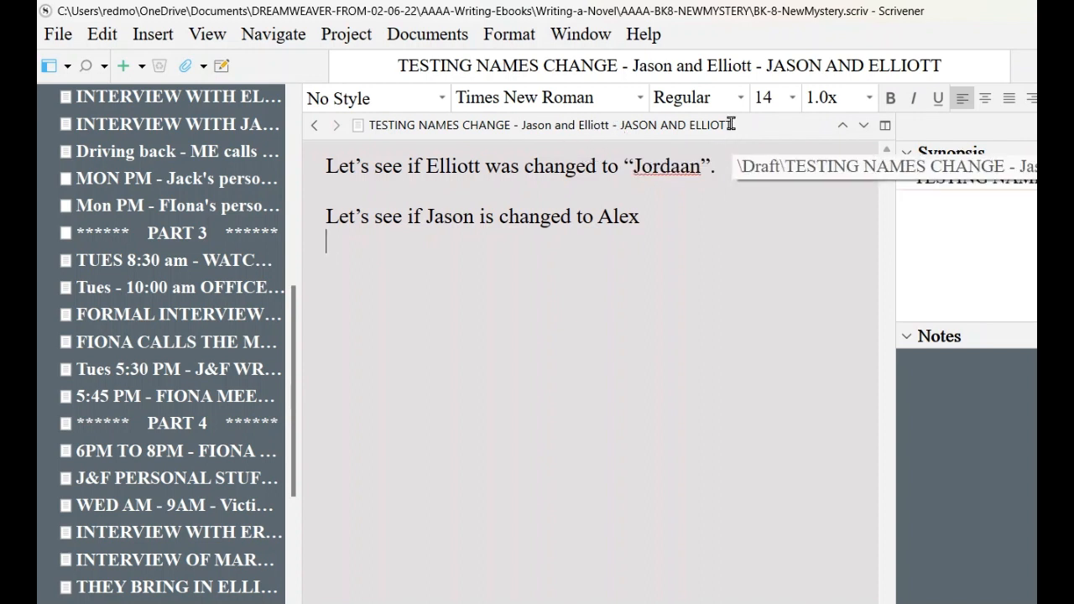
key("Return")
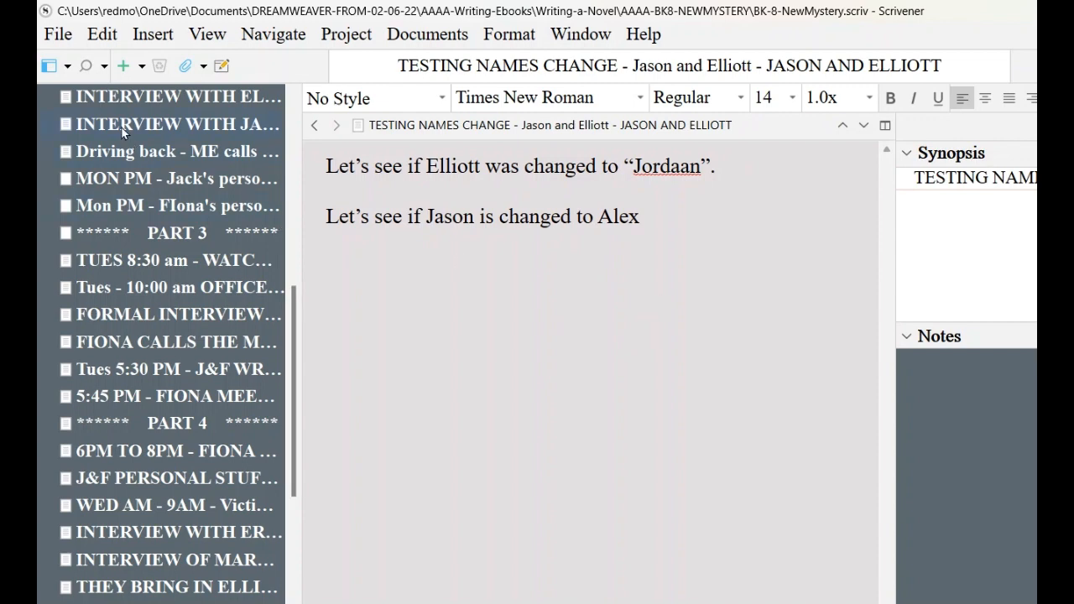
- Replace the whole word "Jason" with "Alex" throughout the project using Project Replace, and accept that it is irreversible
left_click(102, 35)
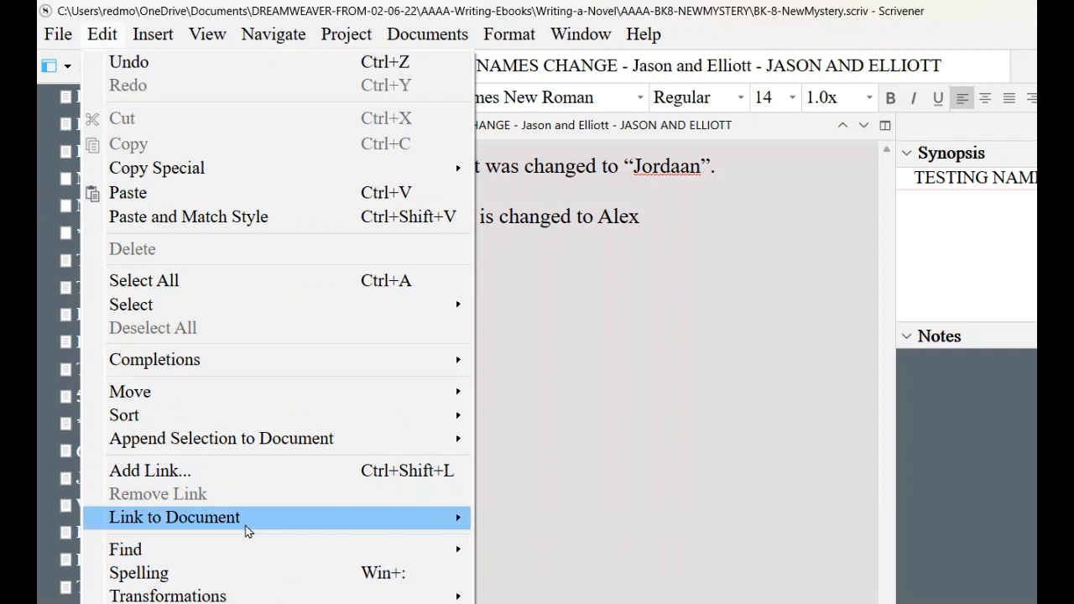
mouse_move(248, 530)
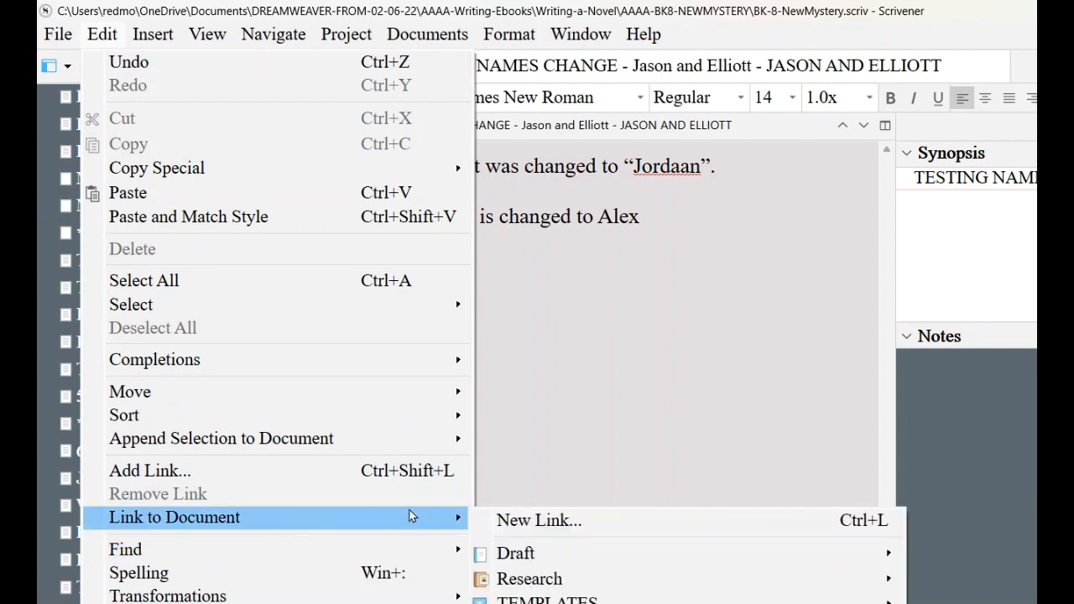
mouse_move(405, 549)
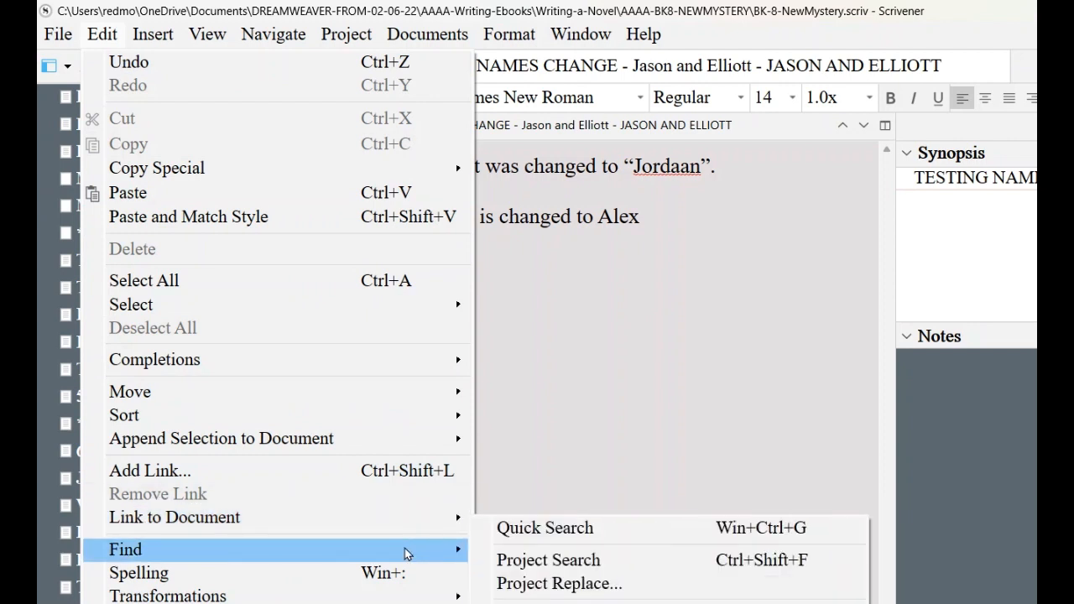
left_click(541, 585)
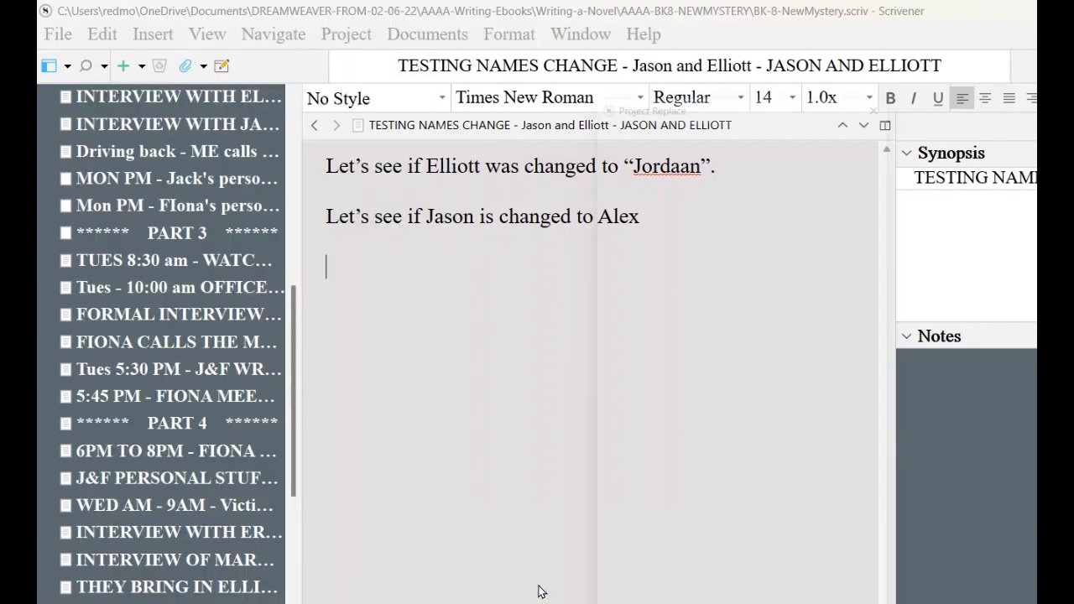
left_click_drag(703, 84, 825, 39)
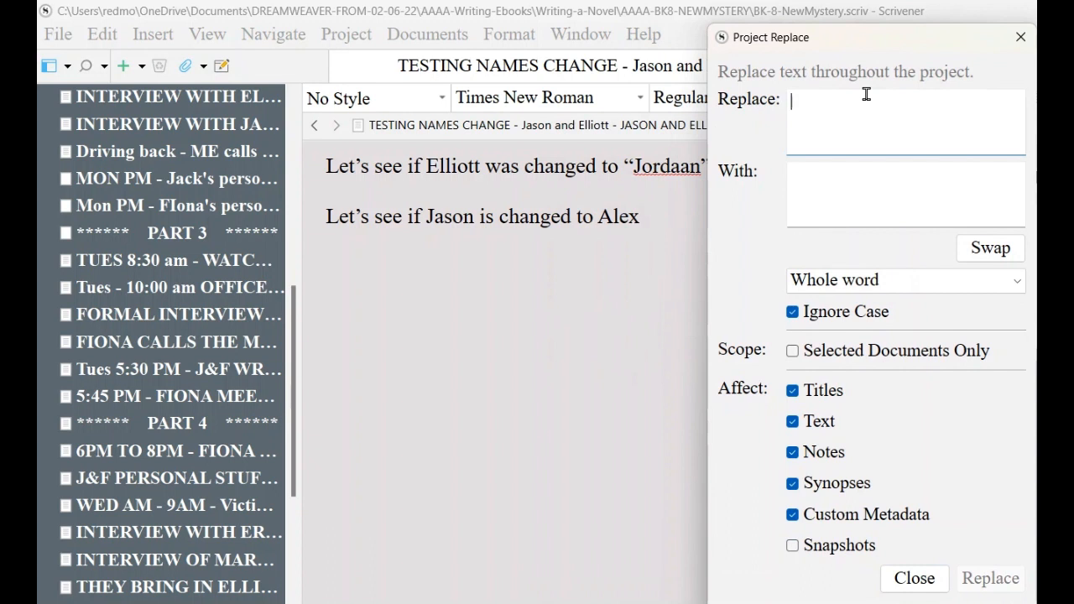
type("Jason")
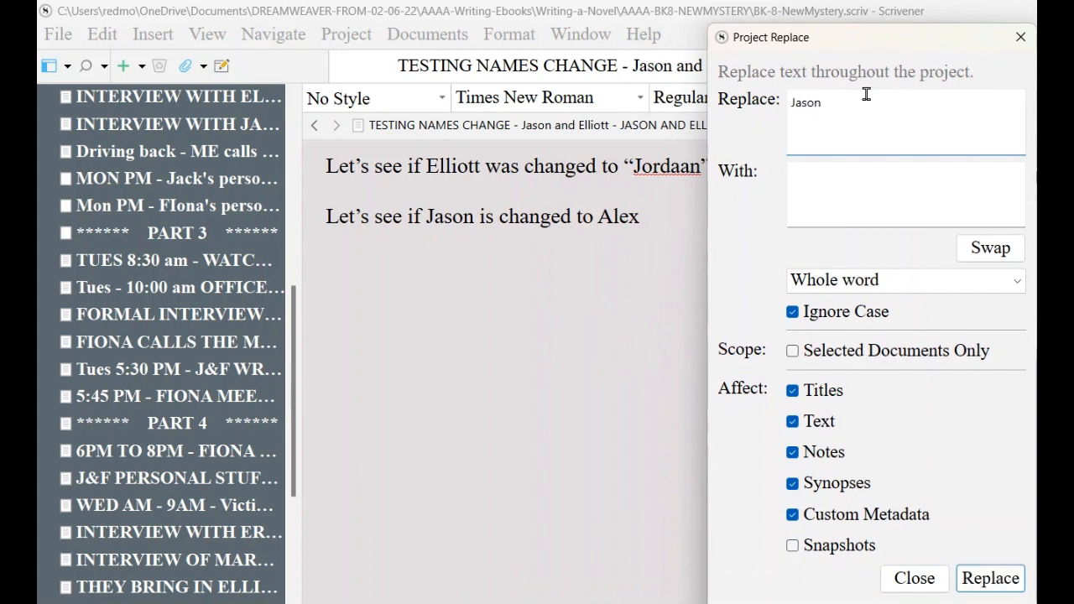
left_click(845, 186)
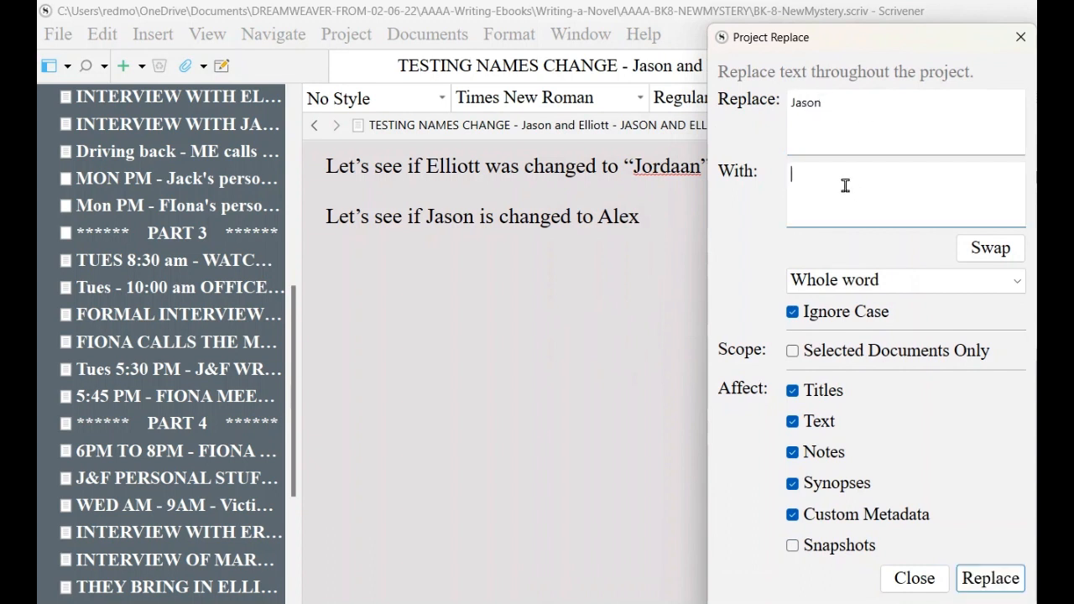
type("Alex")
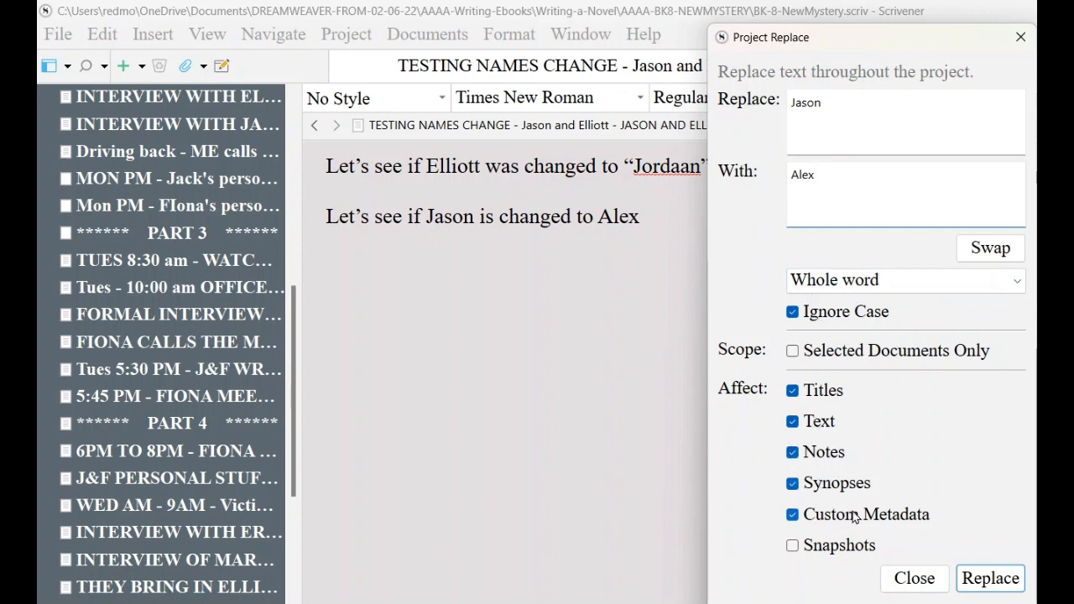
left_click(981, 583)
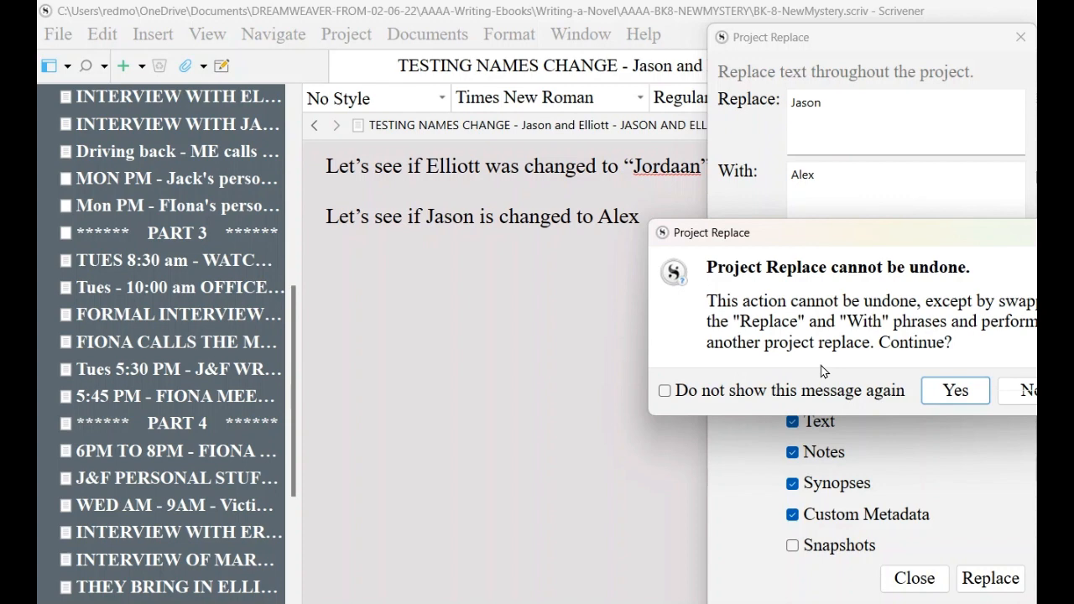
left_click(954, 390)
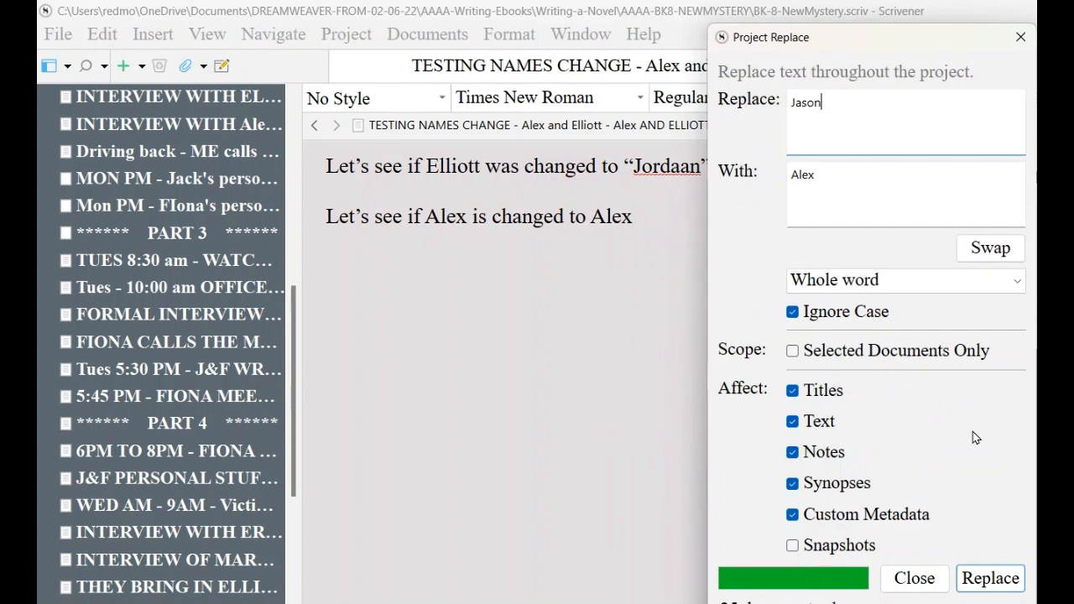
- Run the same "Jason" to "Alex" project replacement once more as a check, and close the dialog
left_click(980, 577)
left_click(955, 390)
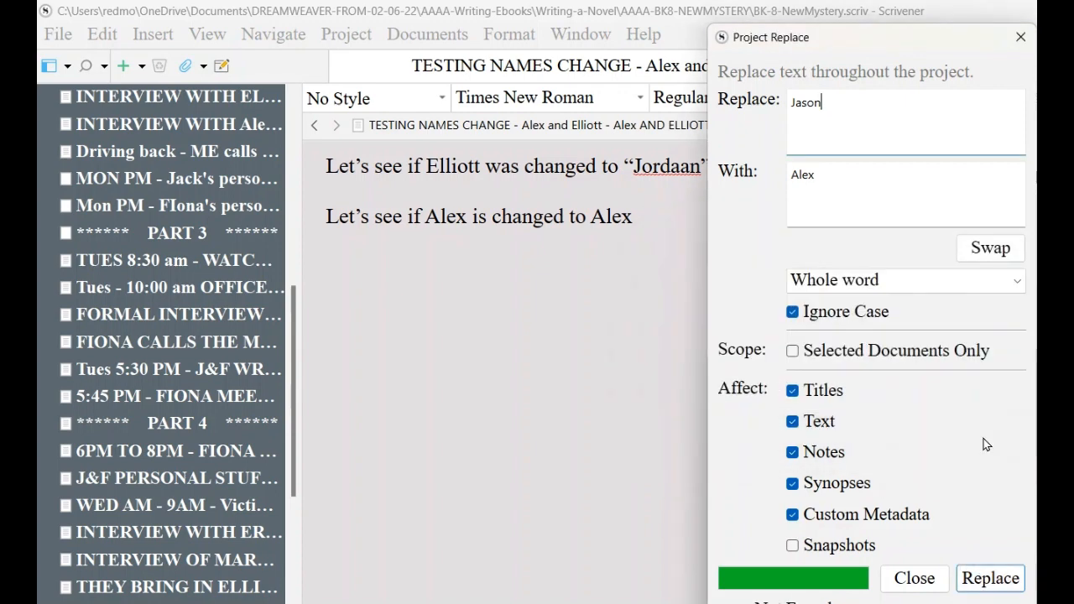
left_click(915, 578)
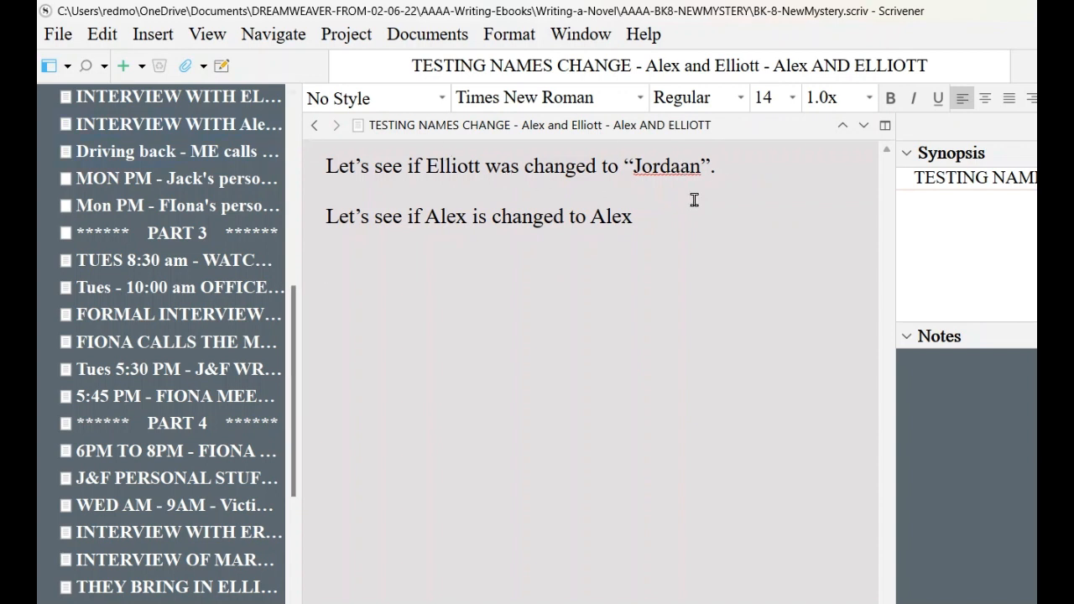
- Replace the whole word "Elliot" with "Jordaan" throughout the project using Project Replace, and accept that it is irreversible
left_click(105, 42)
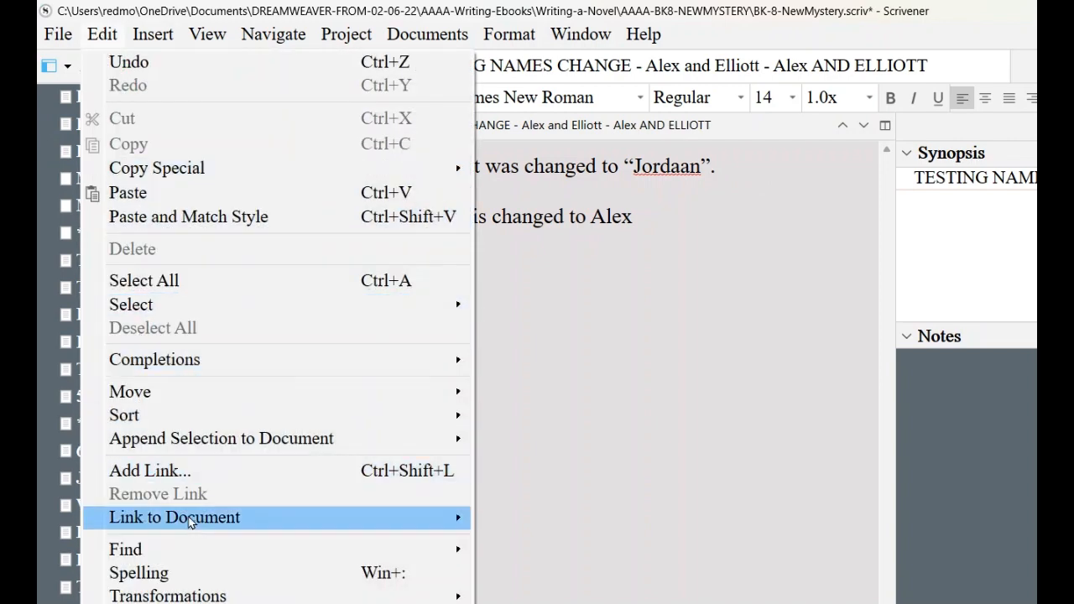
mouse_move(190, 550)
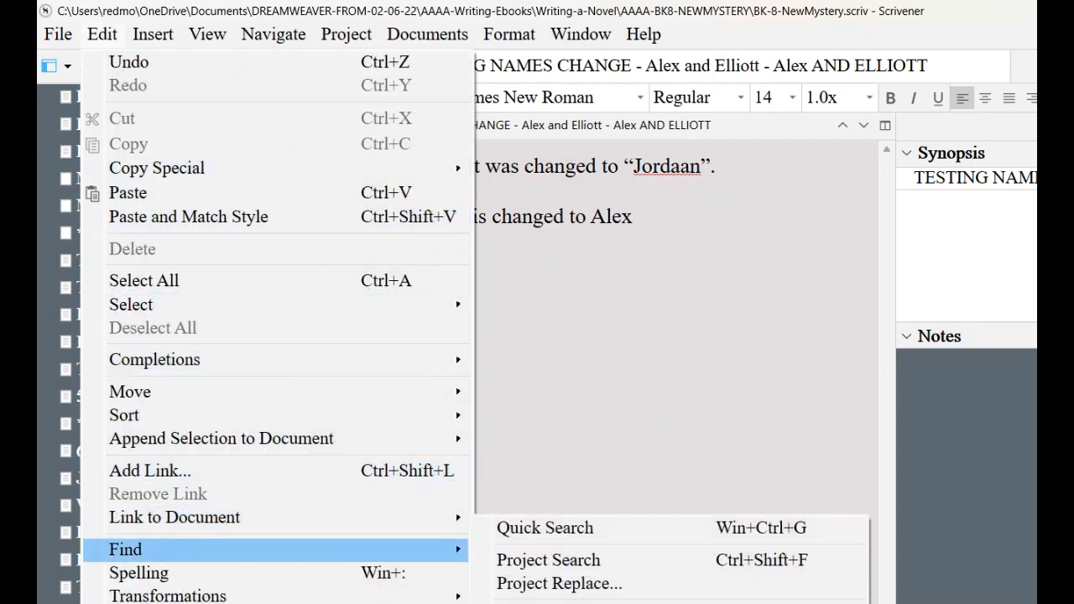
left_click(581, 586)
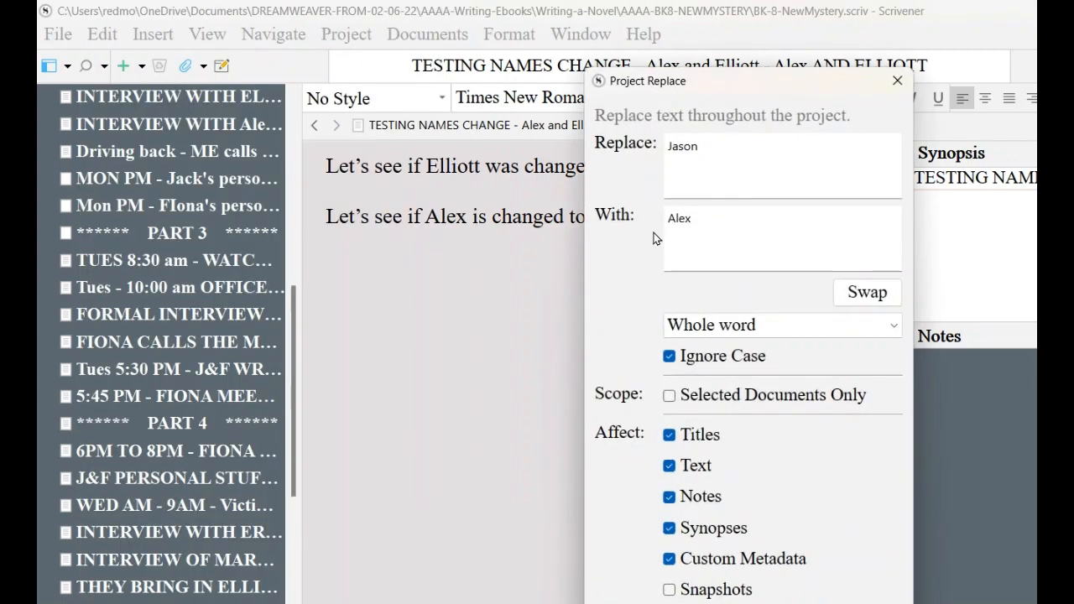
left_click_drag(713, 141, 601, 121)
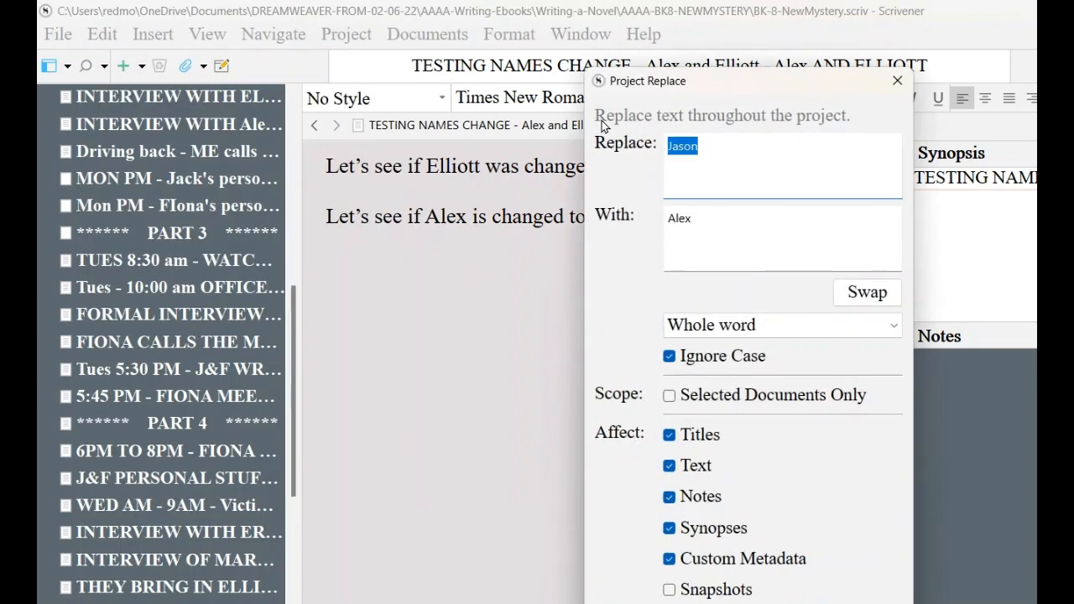
type("Elliot")
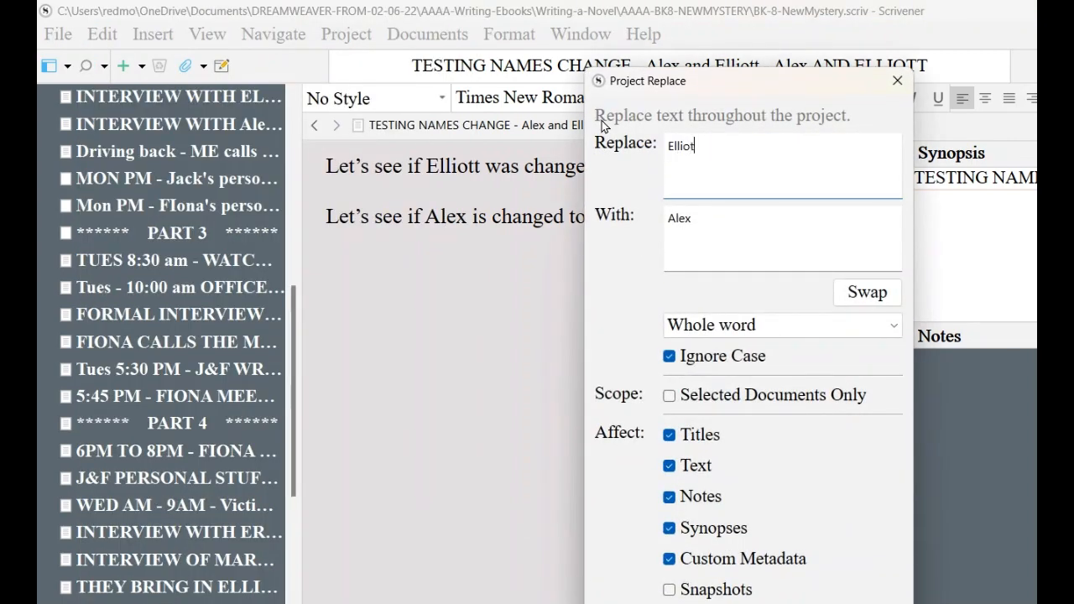
left_click_drag(688, 216, 571, 215)
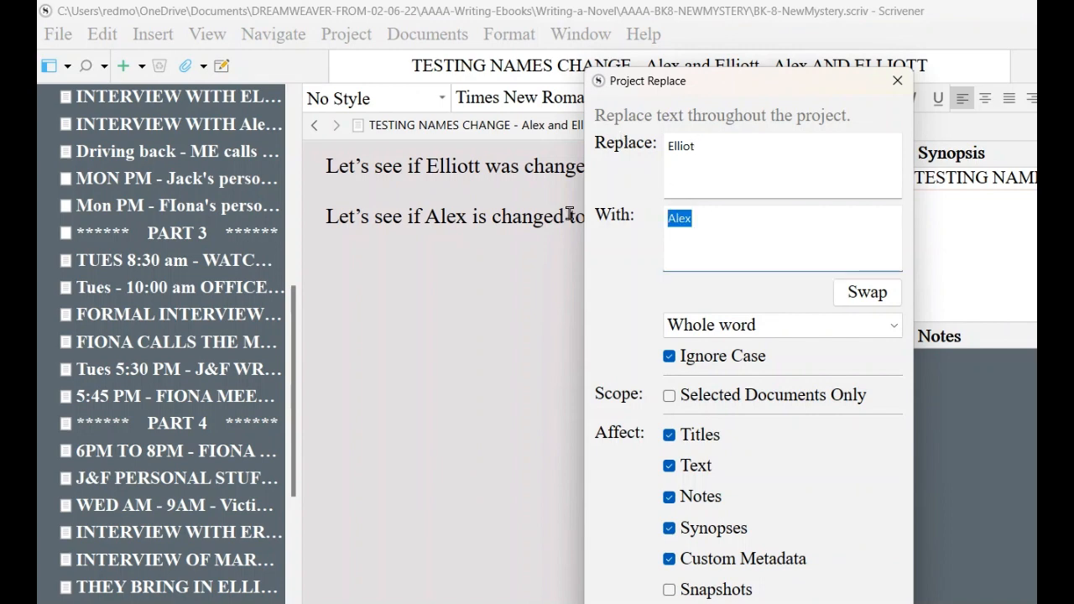
type("Jordaan")
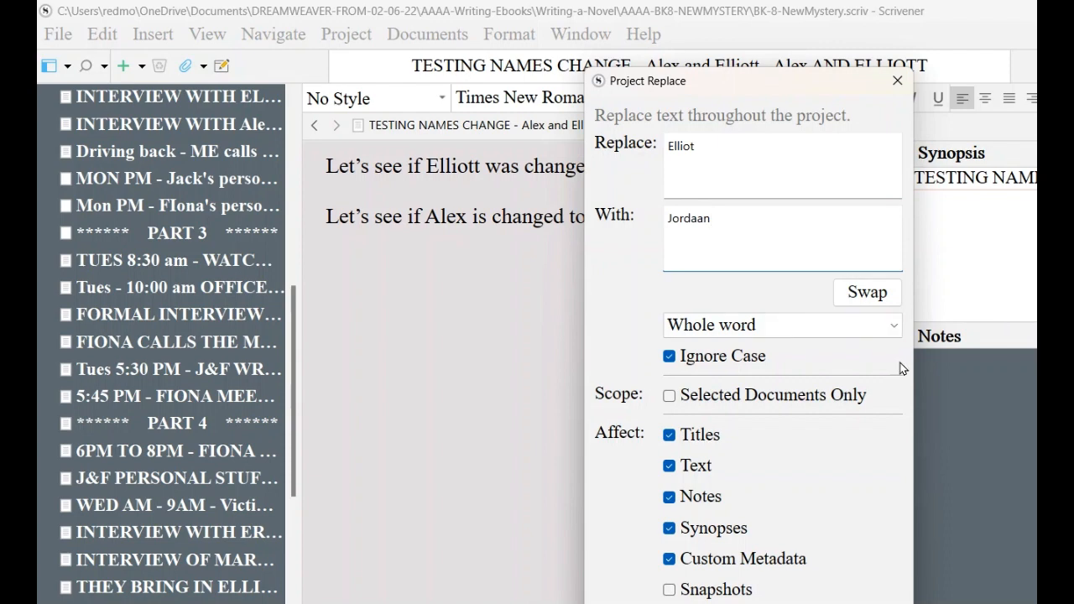
left_click_drag(697, 83, 681, 21)
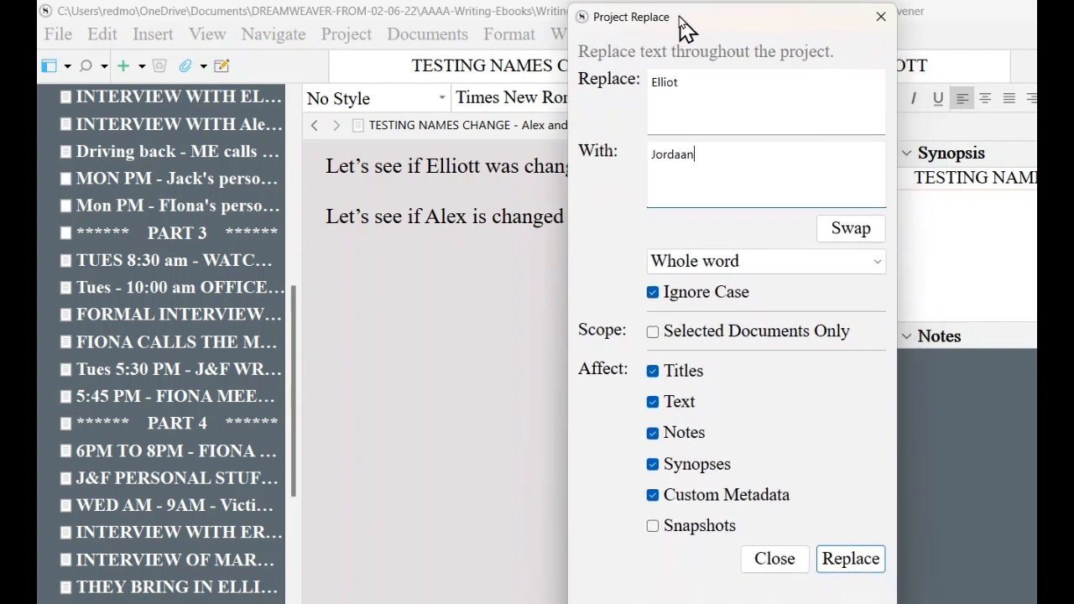
left_click(848, 561)
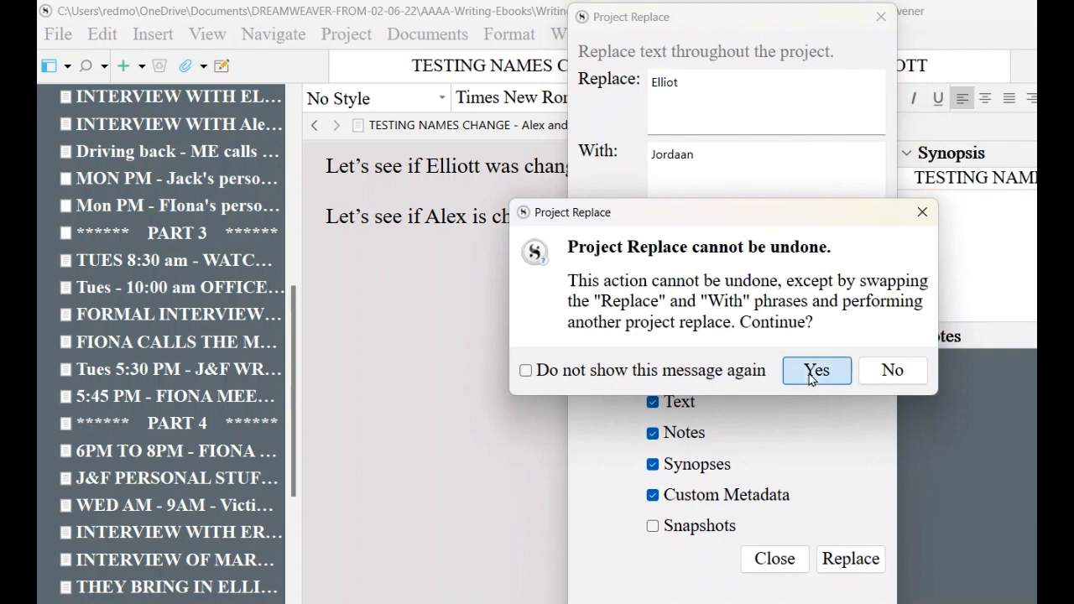
left_click(815, 370)
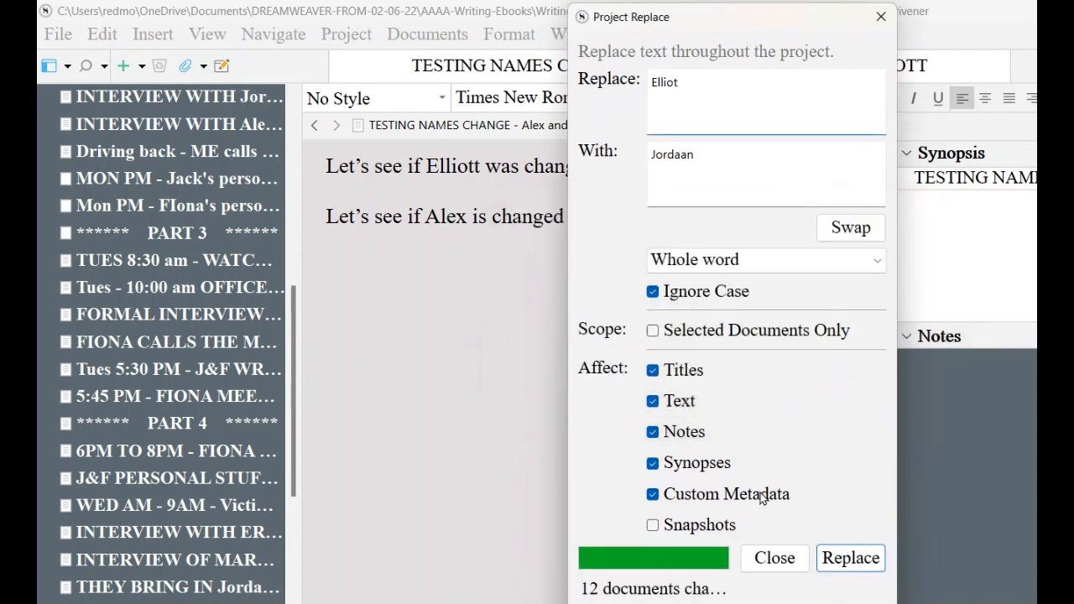
- Close Project Replace and check the spelling of "Elliott" in the first line of the test document
left_click(880, 19)
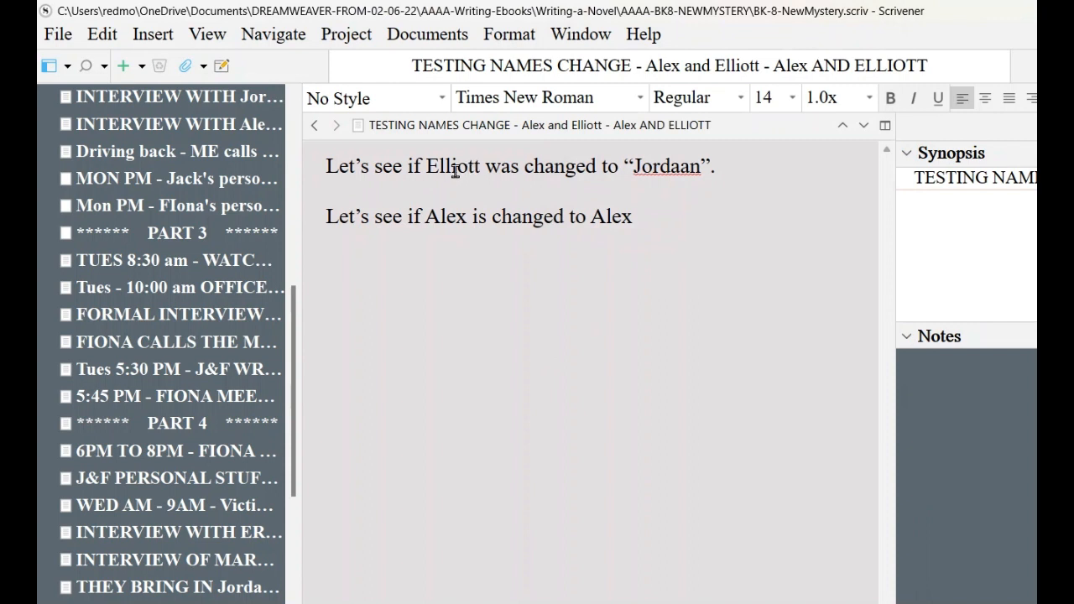
left_click(425, 166)
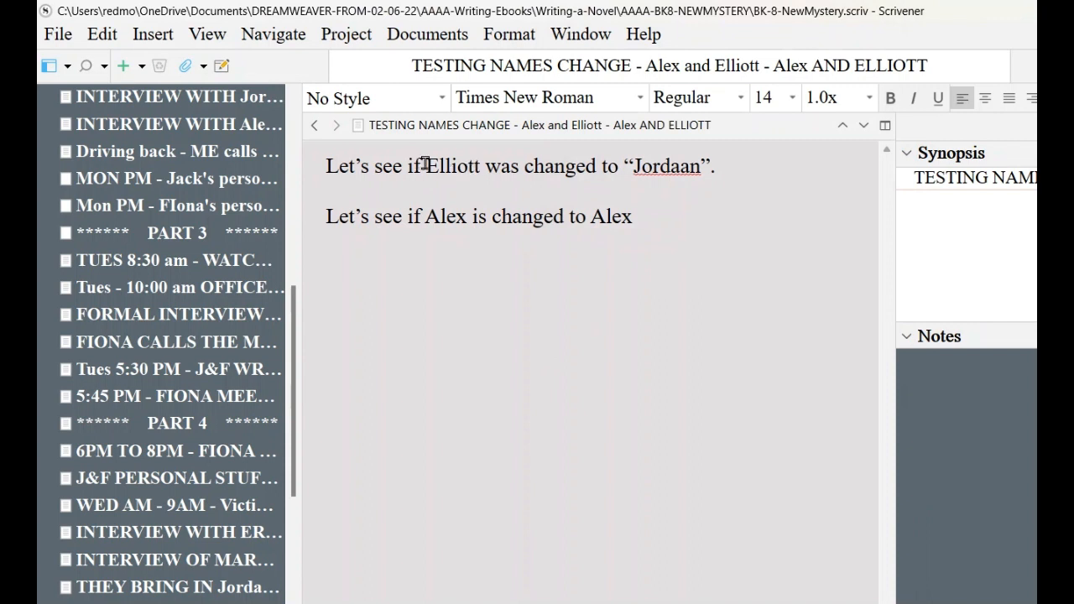
left_click(485, 165, "shift")
left_click(718, 291)
- Replace the whole word "Elliott" with "Jordaan" throughout the project using Project Replace, accept that it is irreversible, and close the dialog
left_click(108, 38)
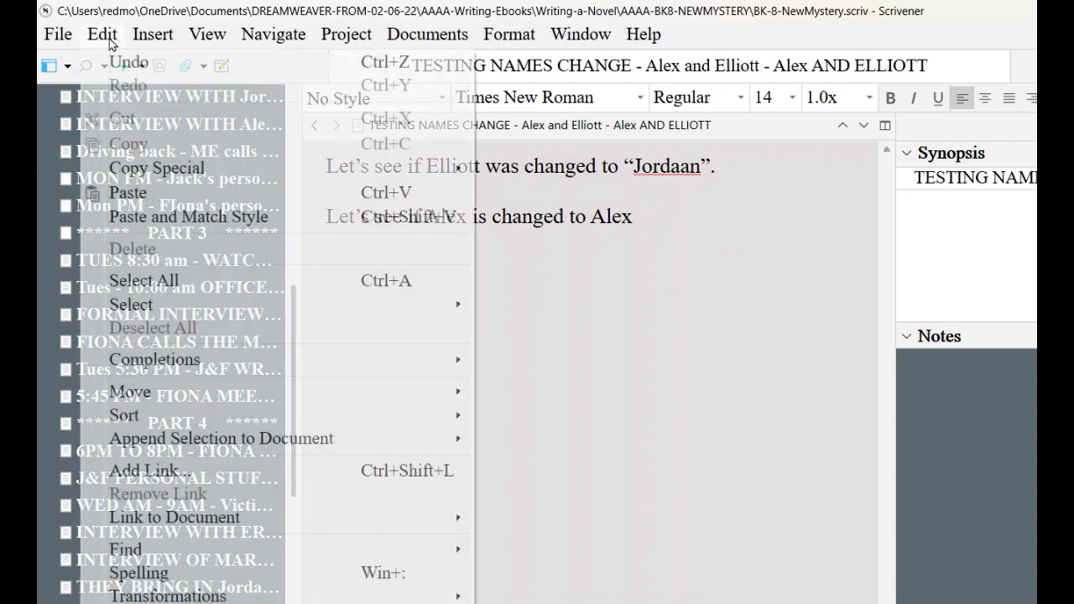
mouse_move(187, 546)
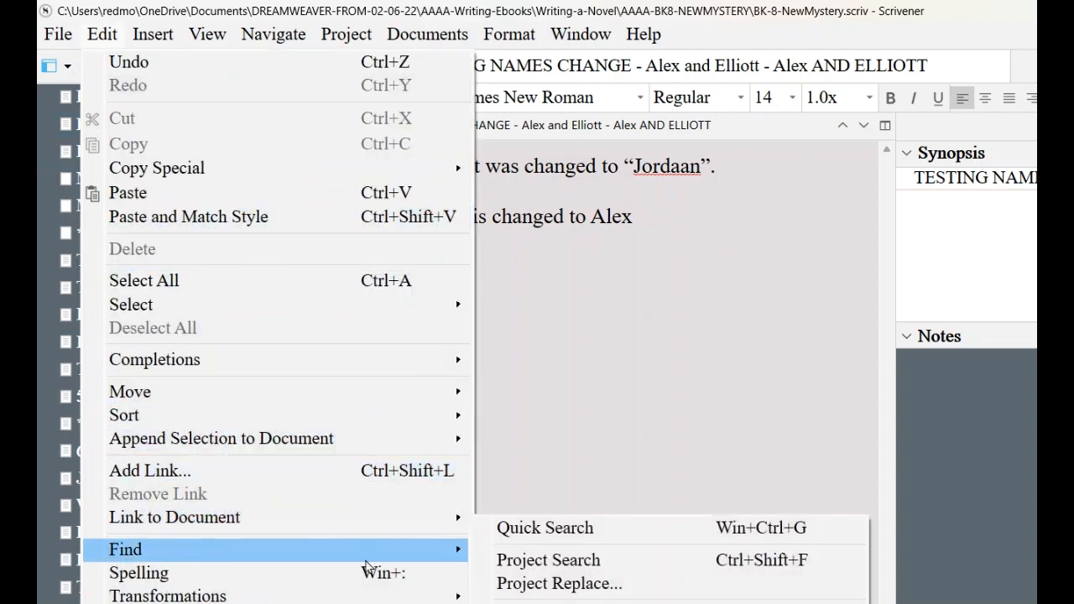
left_click(505, 592)
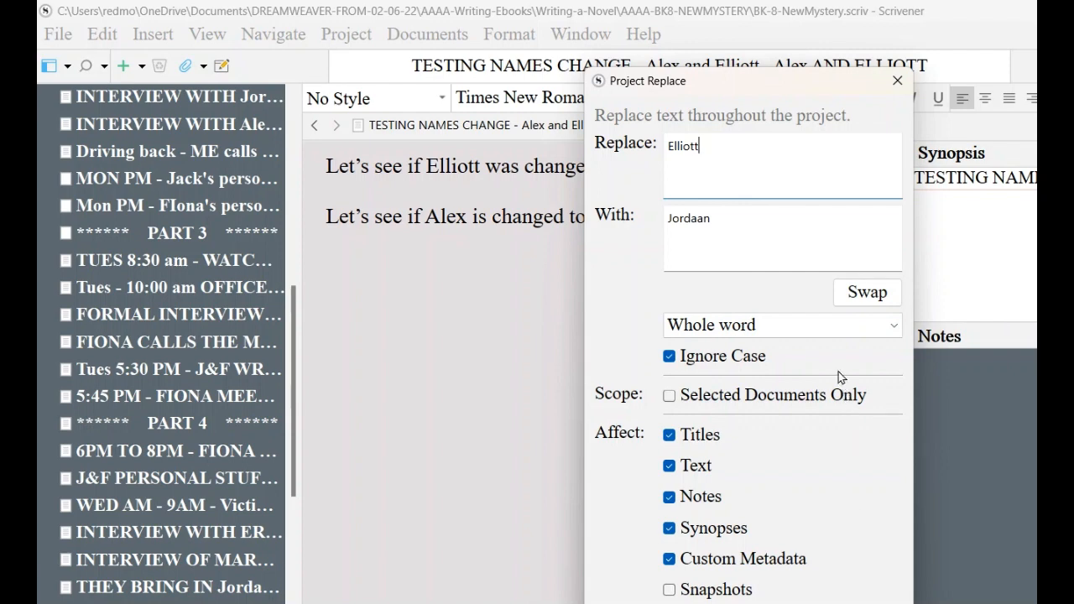
left_click_drag(766, 84, 752, 21)
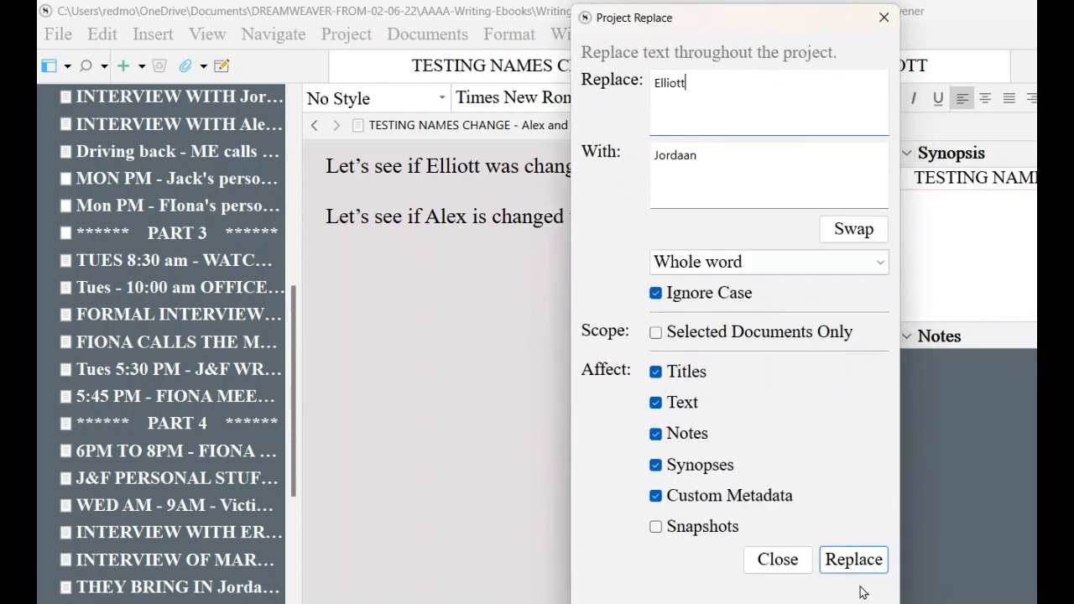
left_click(854, 559)
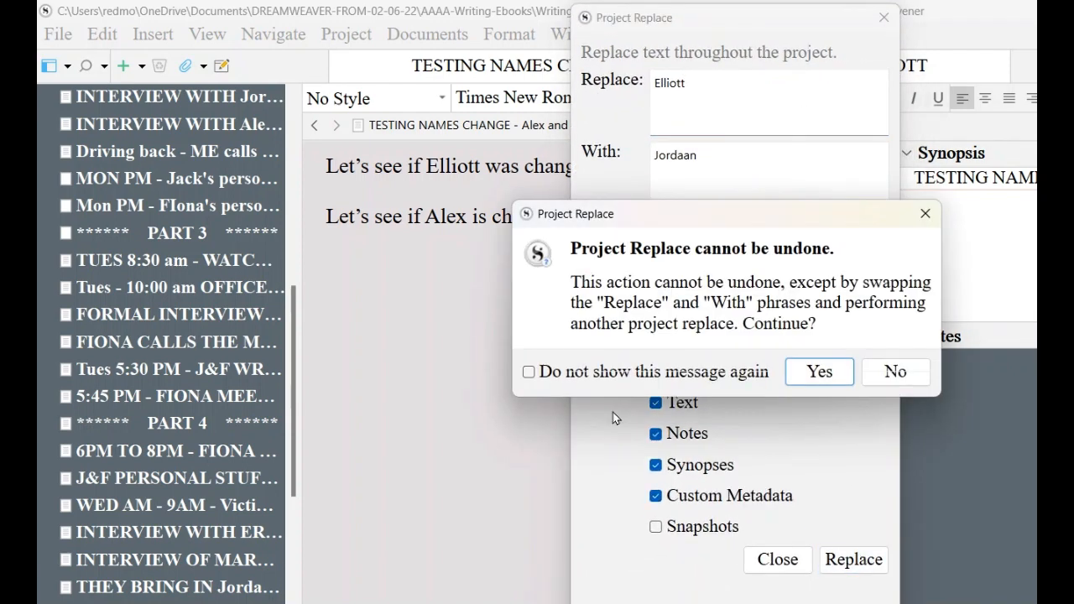
left_click(821, 377)
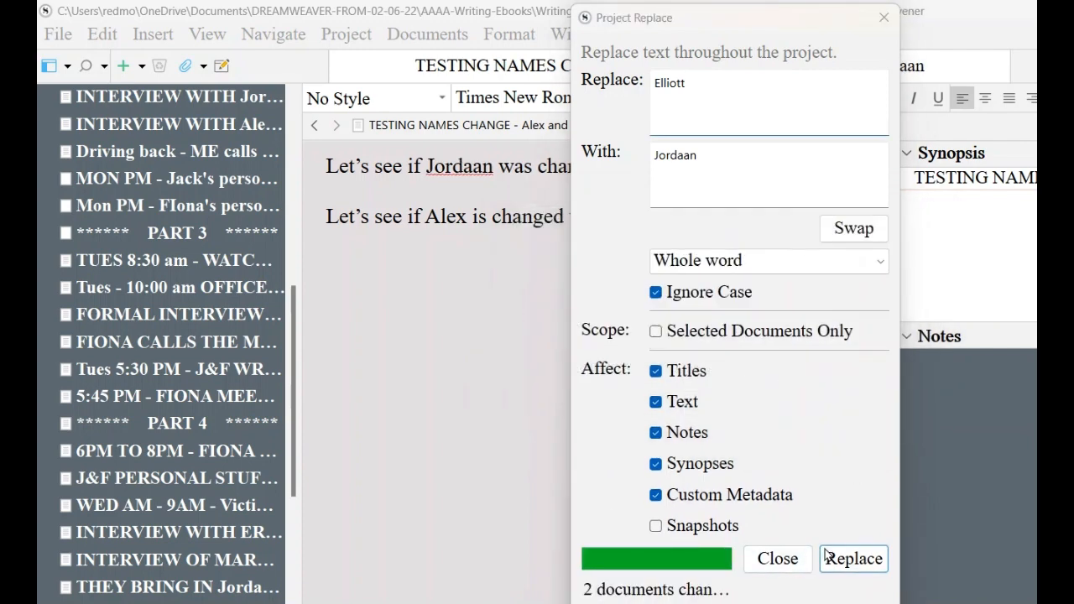
left_click(787, 559)
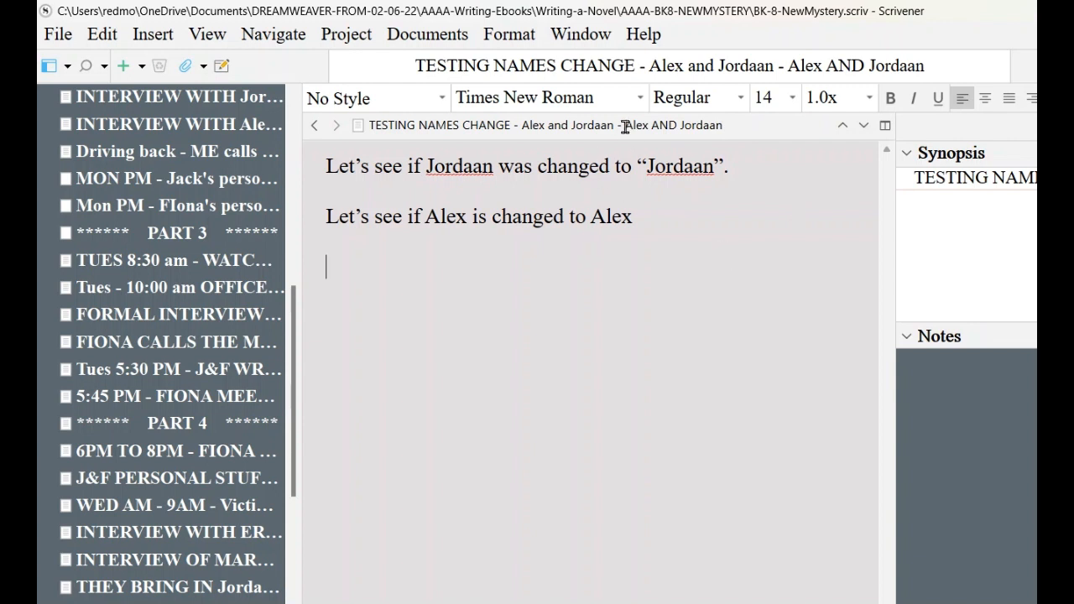
- Examine the test document's title and the scene titles throughout the Draft for the replaced character names
left_click_drag(625, 126, 720, 127)
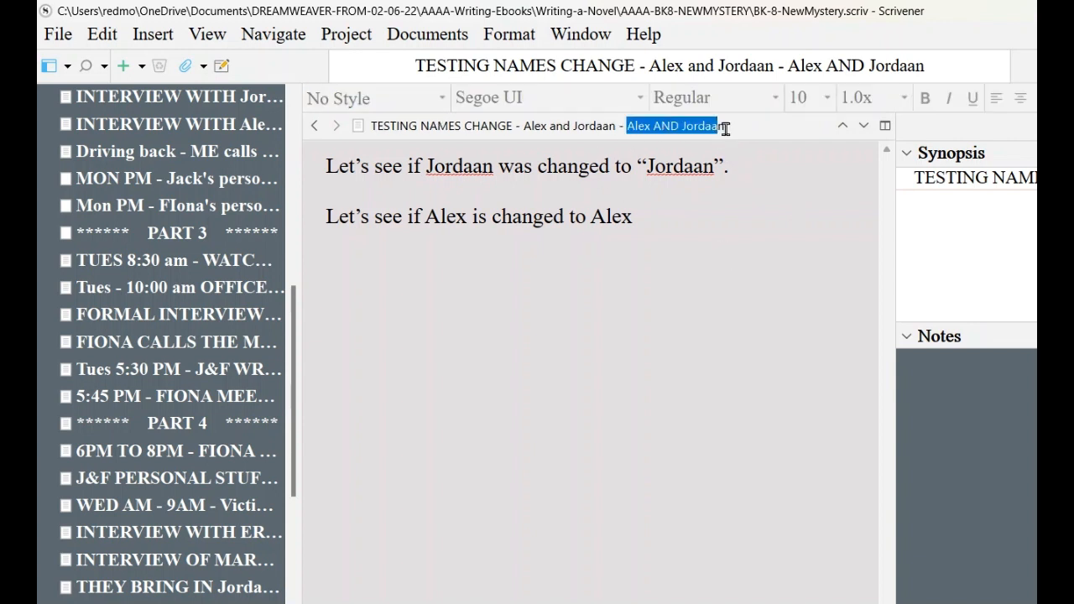
left_click(776, 291)
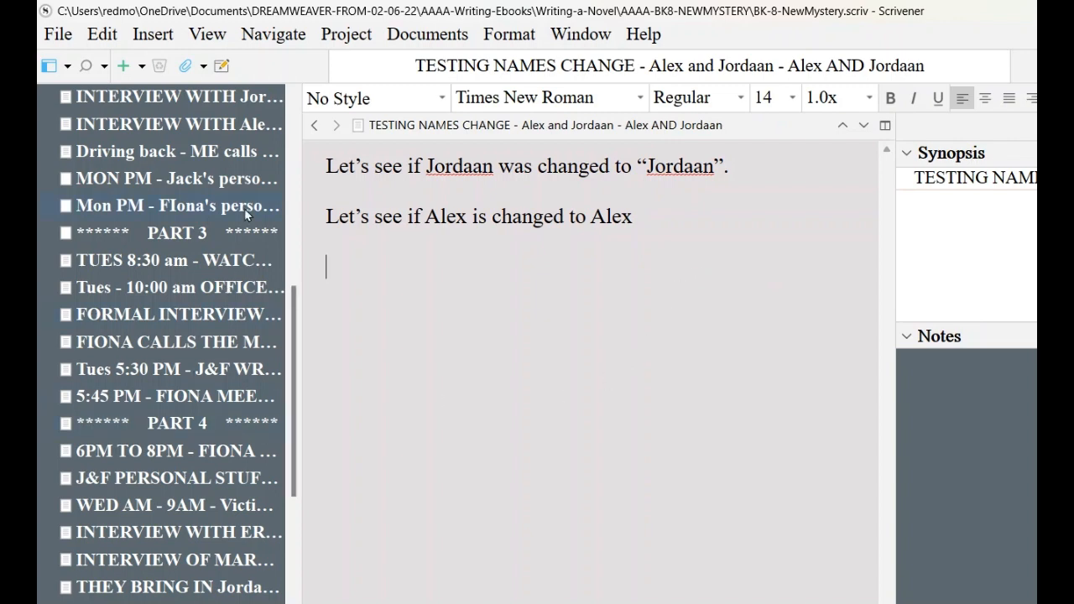
scroll(233, 469, "up", 8)
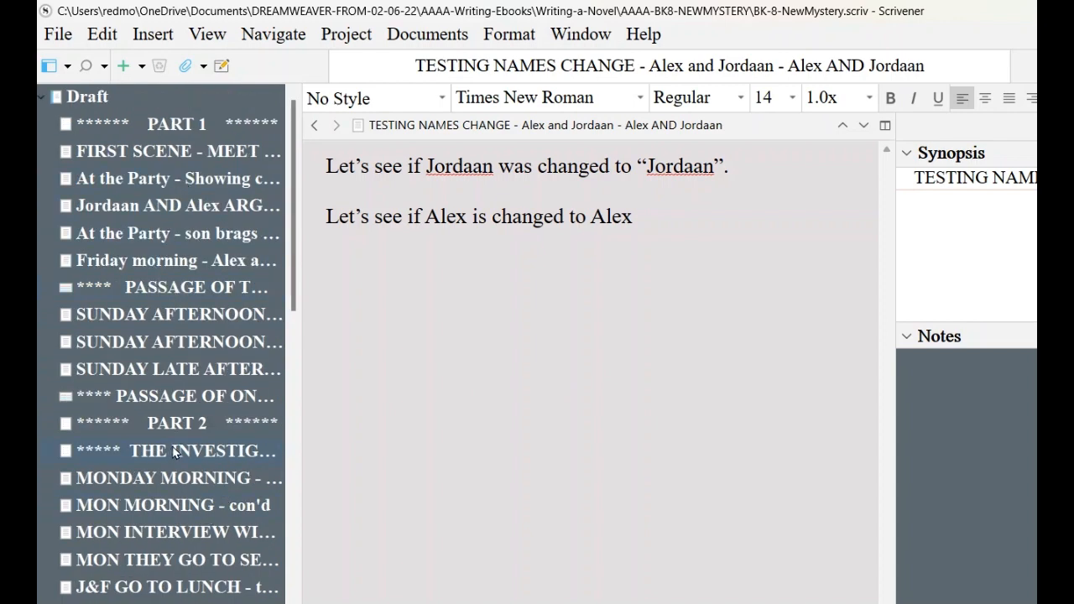
scroll(174, 453, "down", 3)
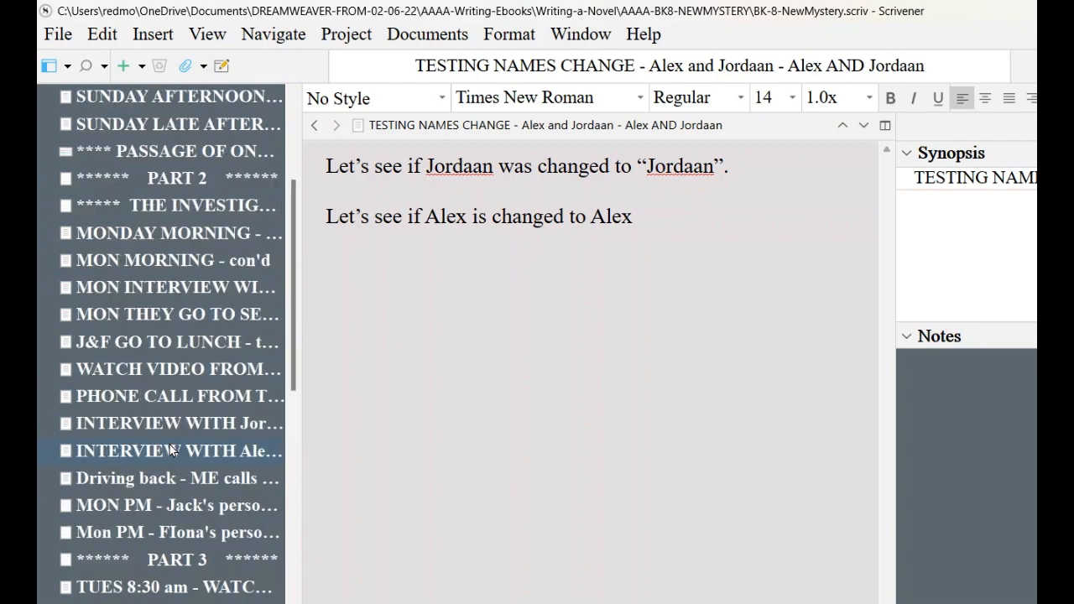
scroll(171, 450, "up", 3)
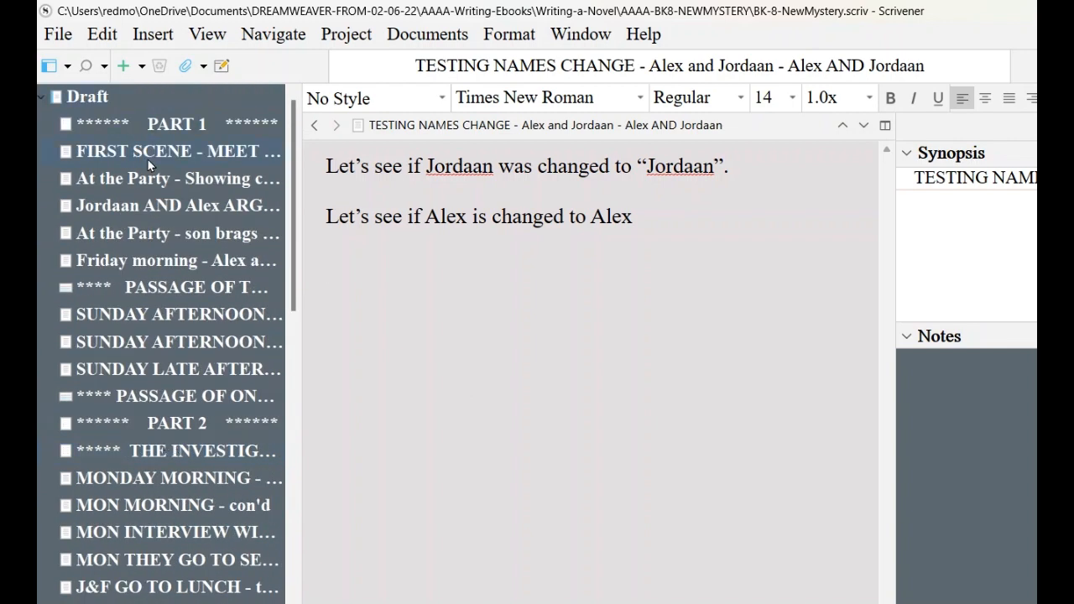